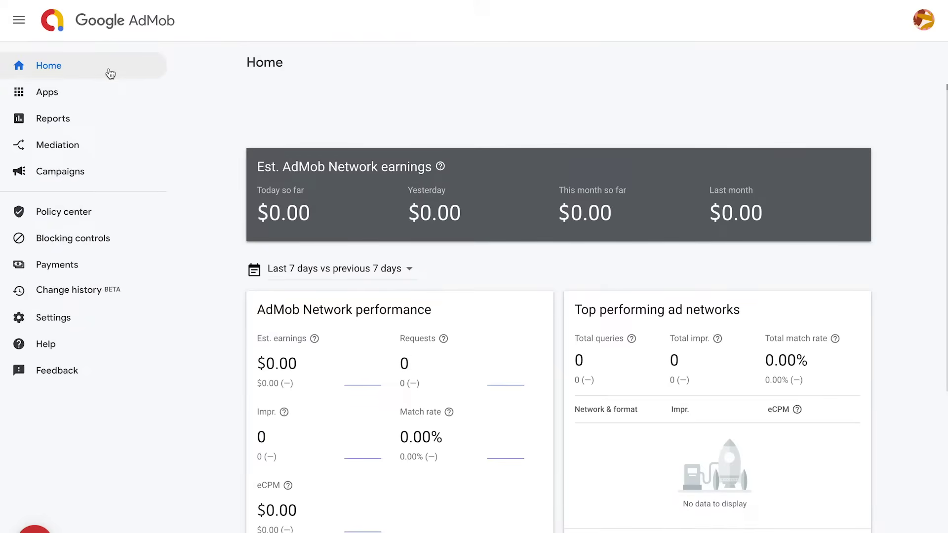
# Add the published iOS app YouTube: Watch, Listen, Stream, found by searching the stores for 'google'
pyautogui.moveTo(105, 93)
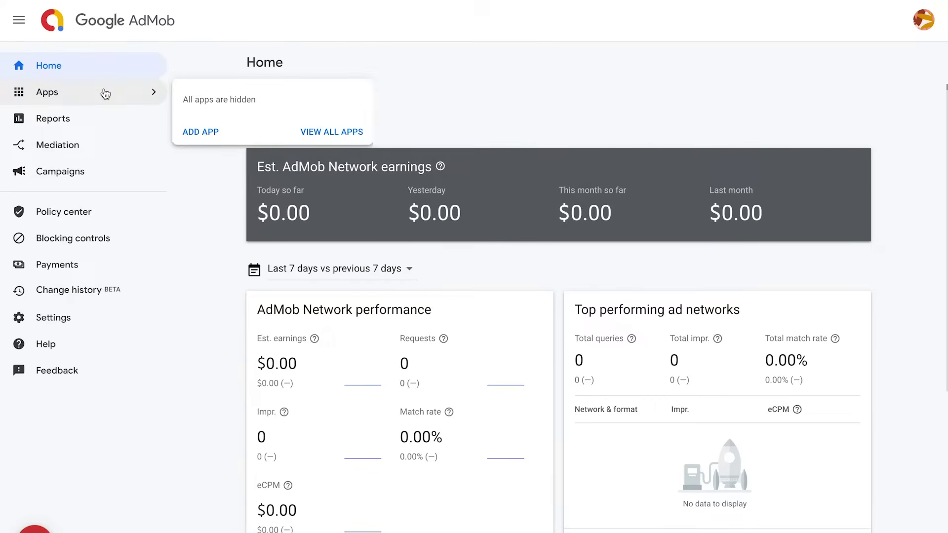
pyautogui.click(210, 131)
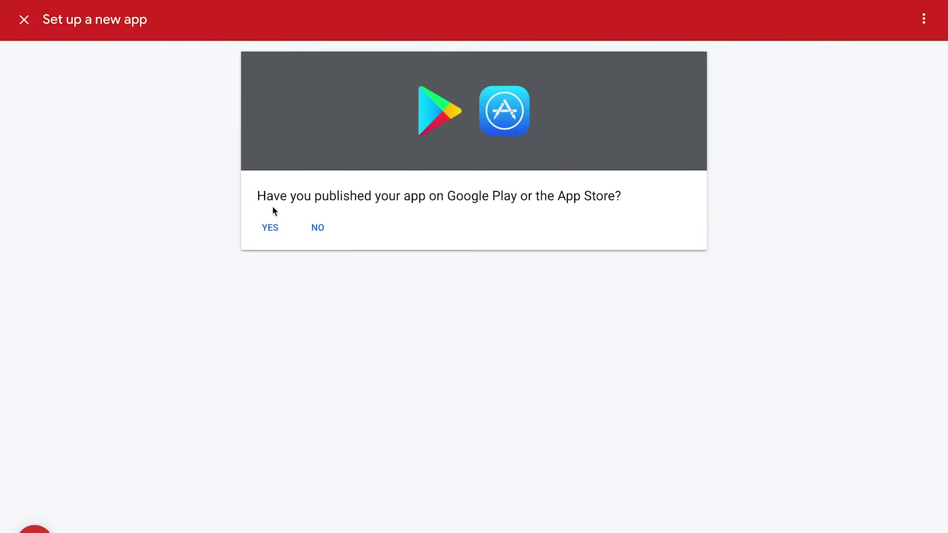
pyautogui.click(271, 228)
pyautogui.write('google')
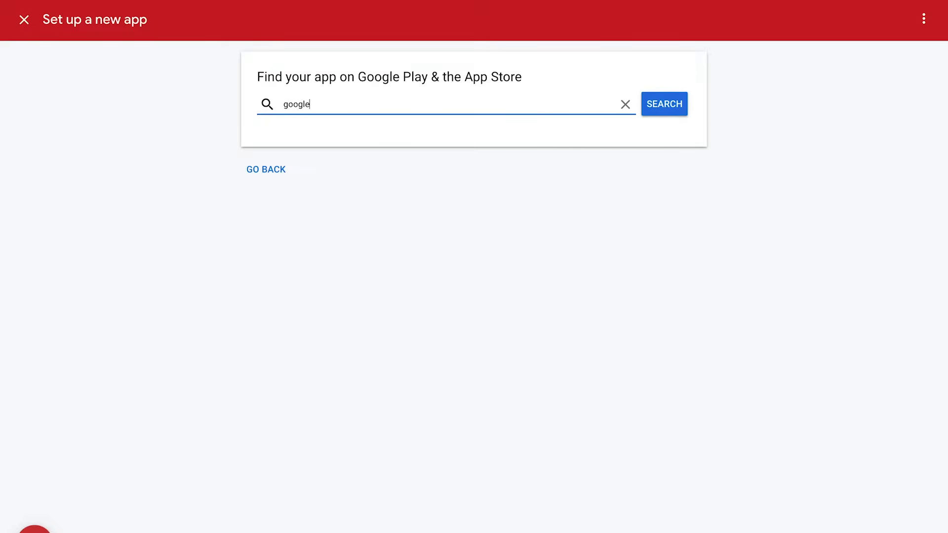
pyautogui.click(662, 107)
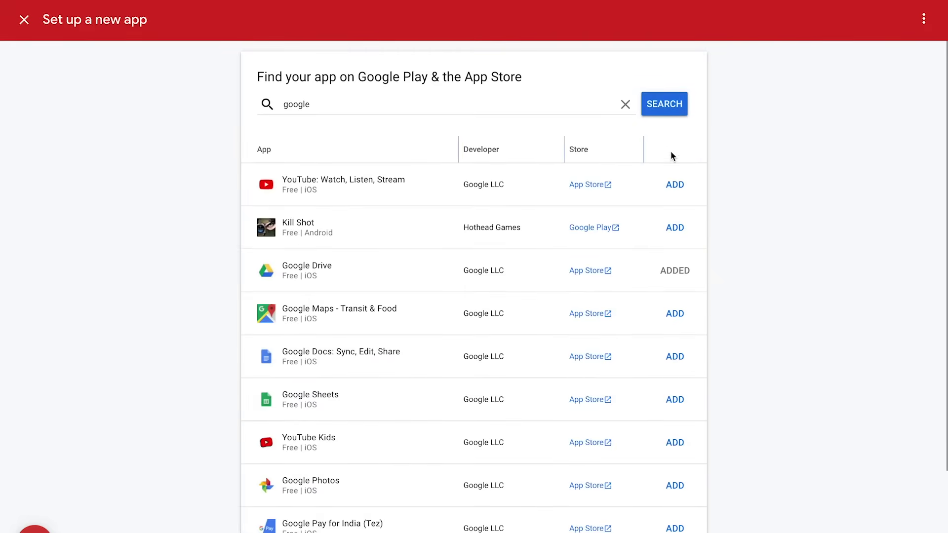
pyautogui.click(675, 186)
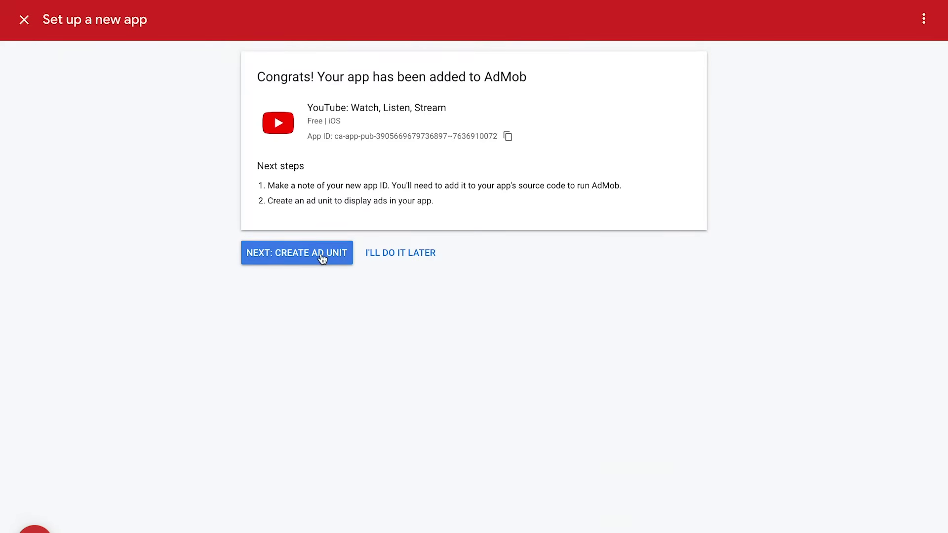
# Create a Banner ad unit named 'banner bottom homepage' and request its setup instructions by e-mail
pyautogui.click(321, 256)
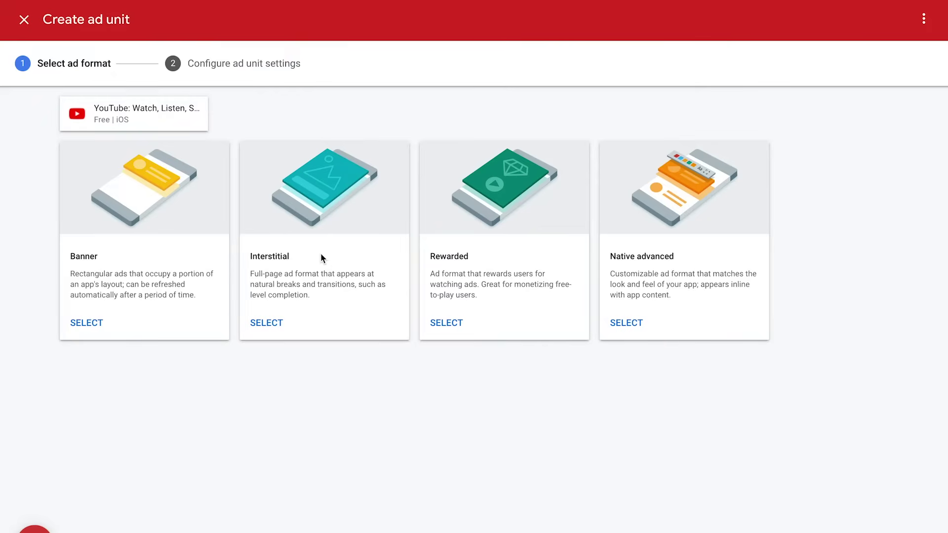
pyautogui.click(87, 324)
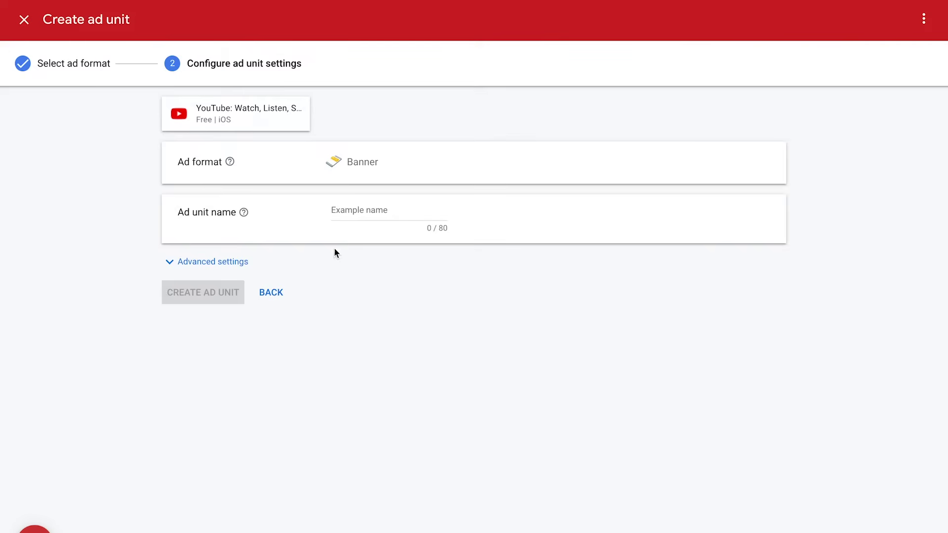
pyautogui.click(340, 209)
pyautogui.write('bann')
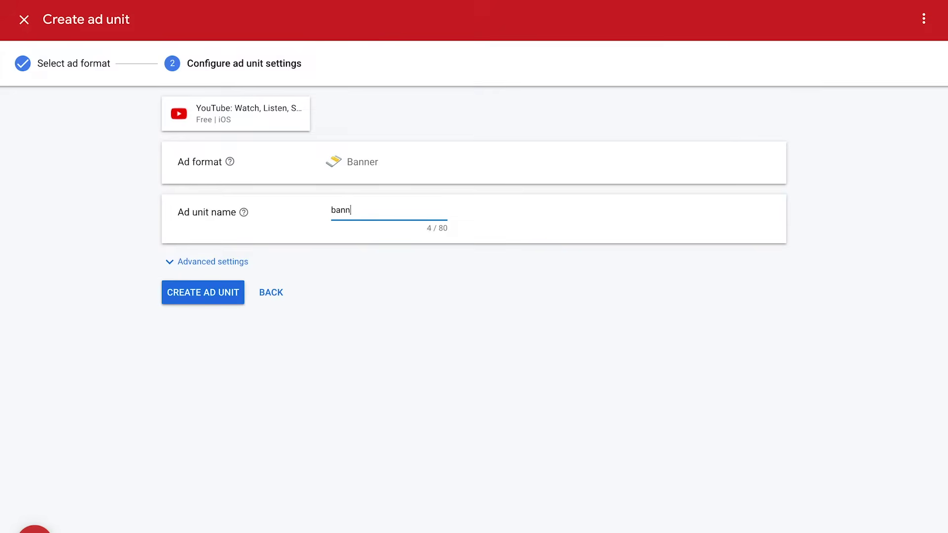
pyautogui.write('er bottom homepage')
pyautogui.click(214, 292)
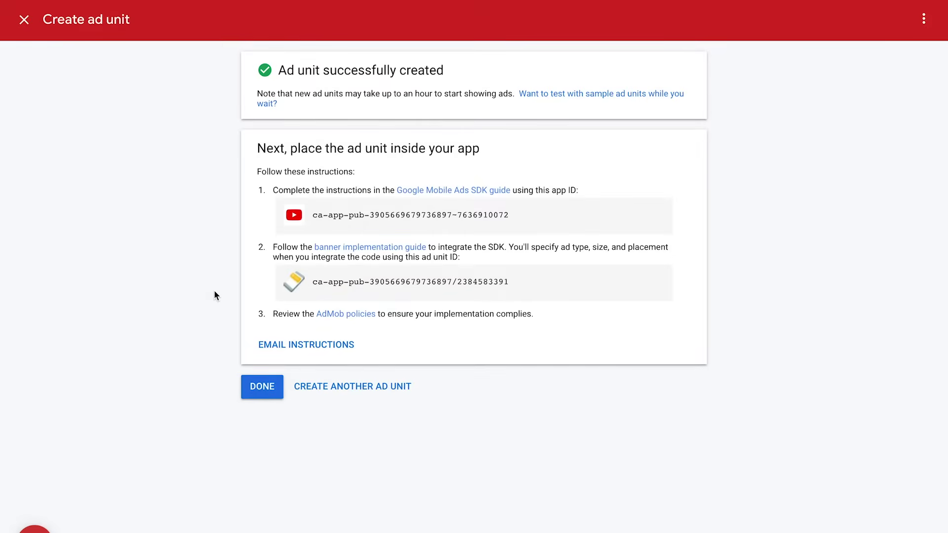
pyautogui.click(275, 346)
# Scroll down through the e-mail instructions preview
pyautogui.scroll(-10, 413, 363)
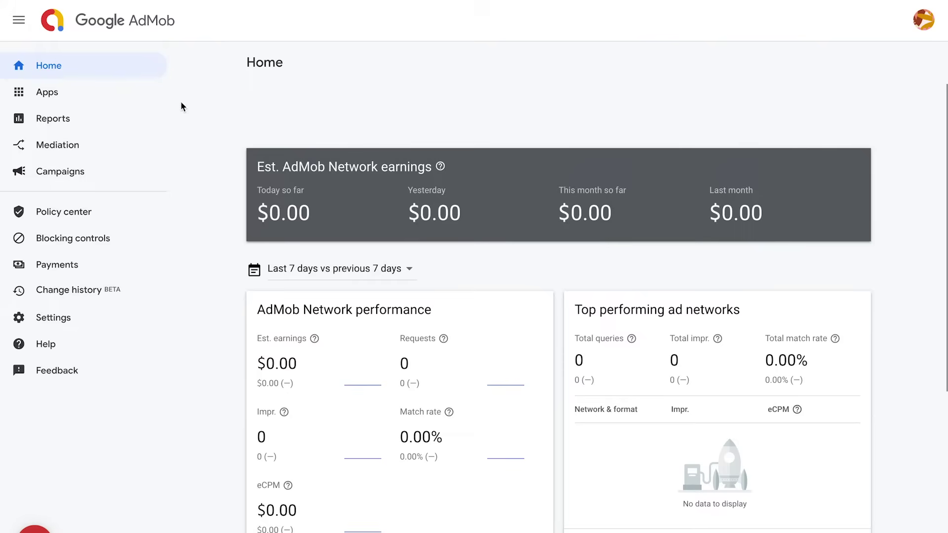
# Register the not-yet-published app 'Tetrix app' on the Android platform
pyautogui.moveTo(139, 93)
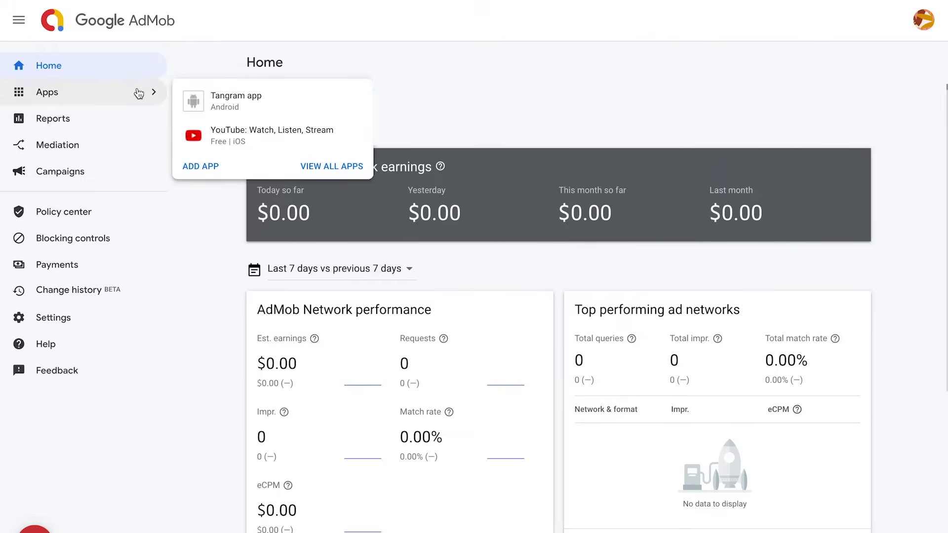
pyautogui.click(214, 166)
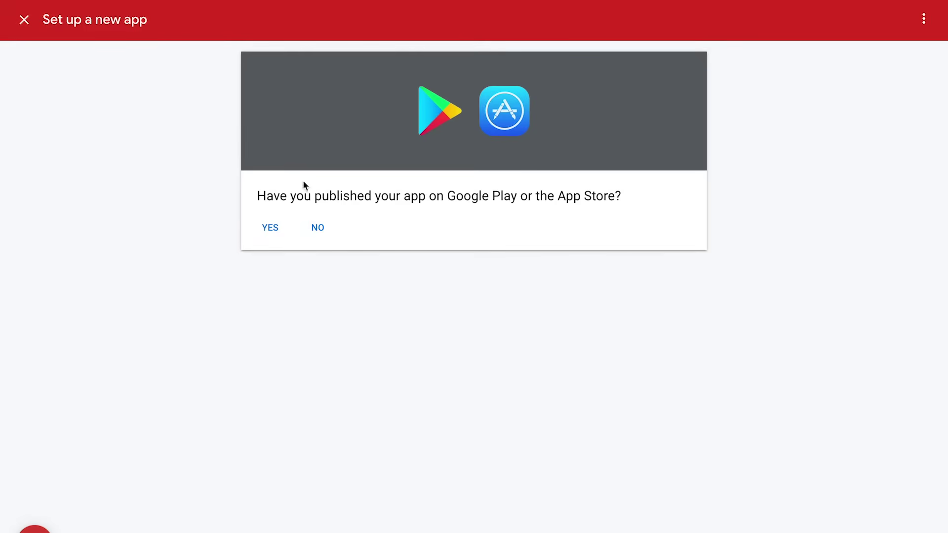
pyautogui.click(321, 231)
pyautogui.write('Tetrix ')
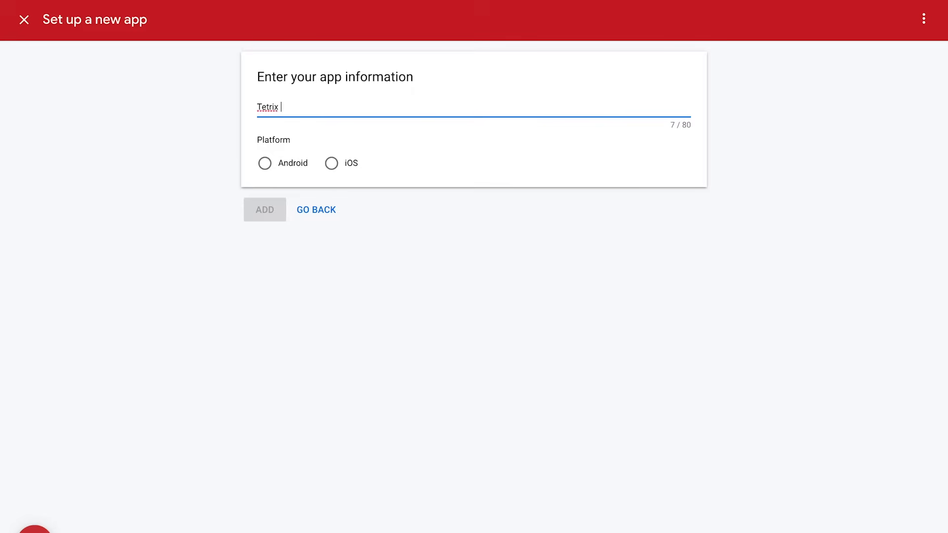
pyautogui.write('app')
pyautogui.click(267, 166)
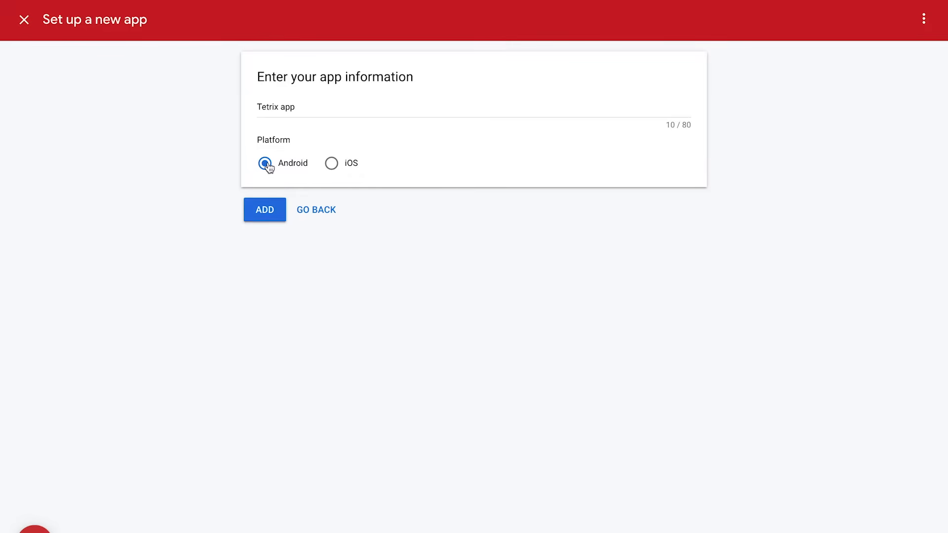
pyautogui.click(270, 209)
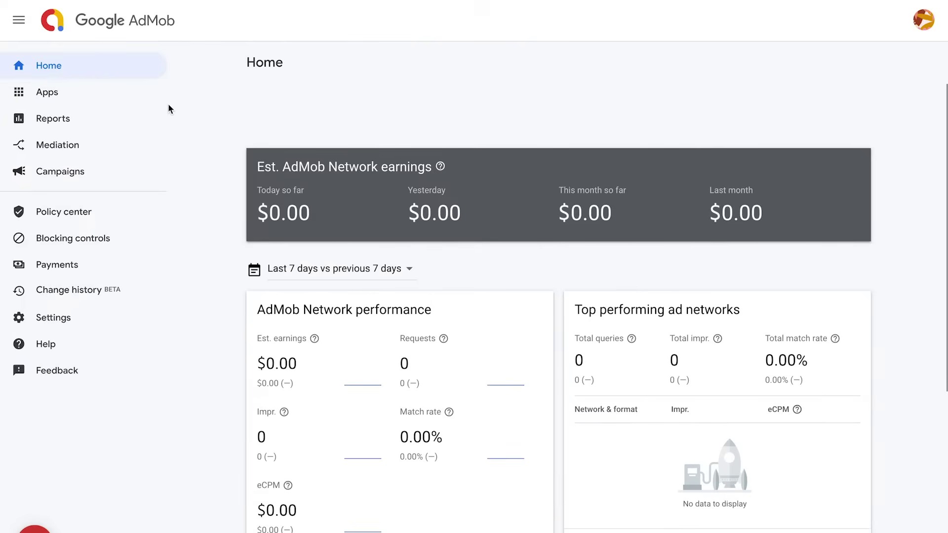
# Open Google Sheets' App settings and begin editing its app name and store link
pyautogui.click(109, 94)
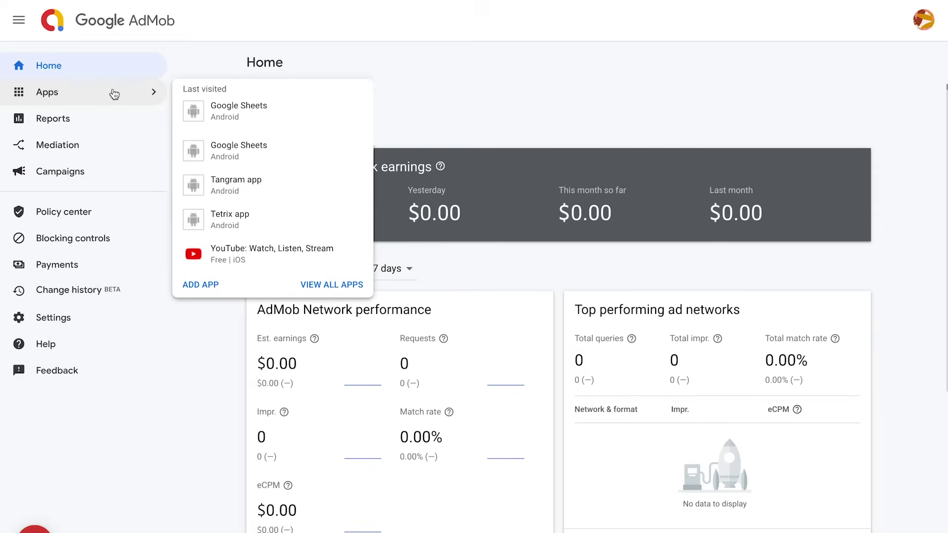
pyautogui.click(226, 148)
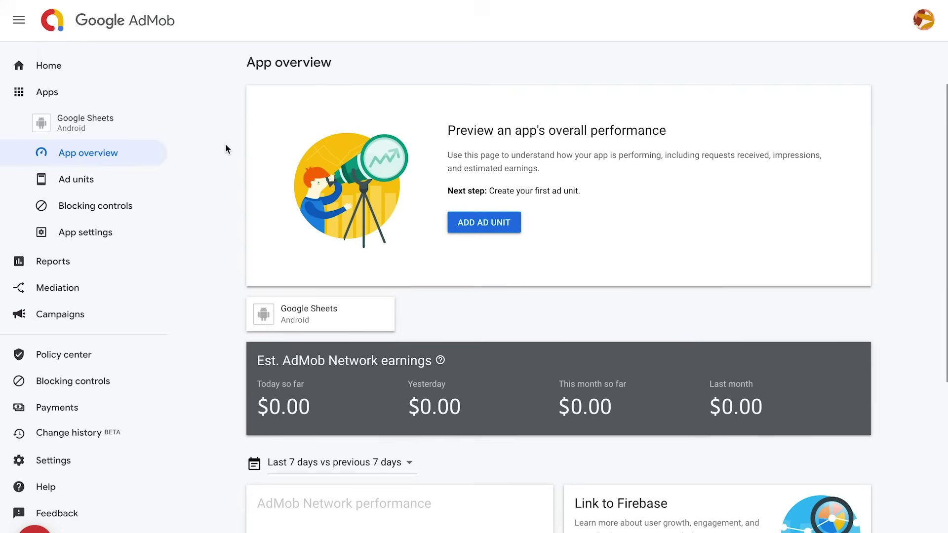
pyautogui.click(109, 236)
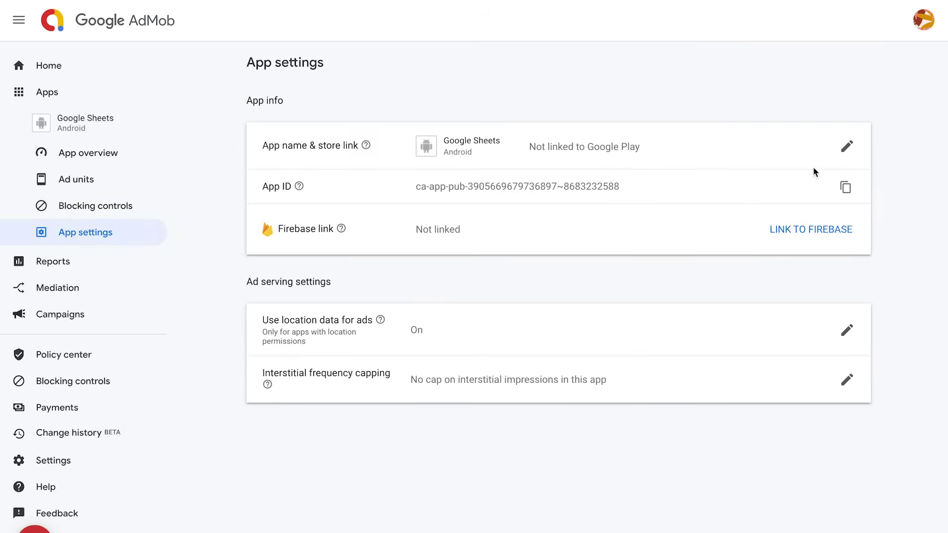
pyautogui.click(847, 147)
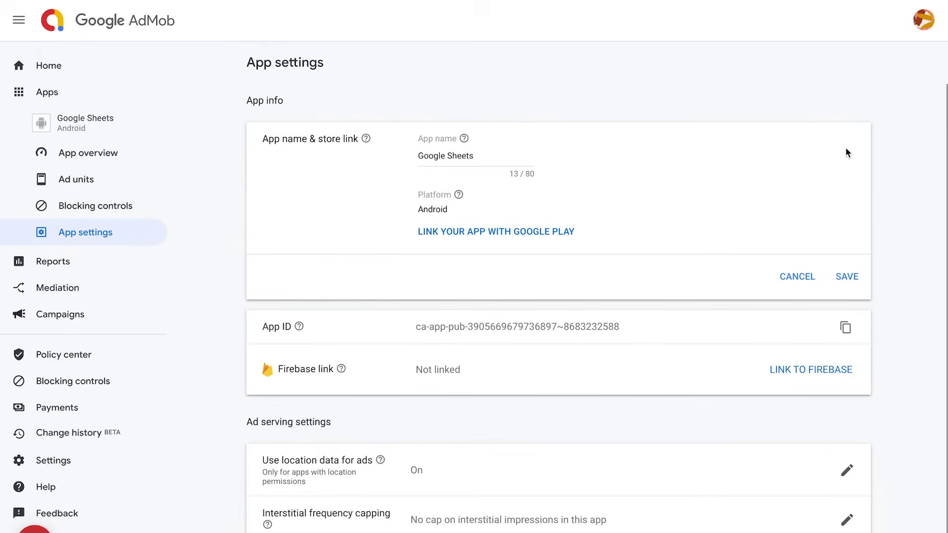
# Search Google Play for 'google sheets' and select the official Google Sheets listing to link
pyautogui.click(531, 232)
pyautogui.click(461, 300)
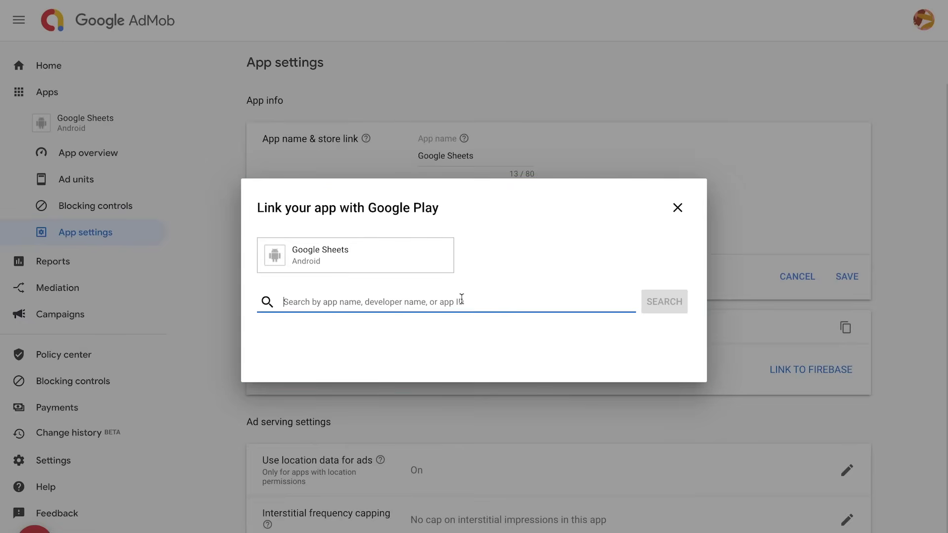
pyautogui.write('google shee')
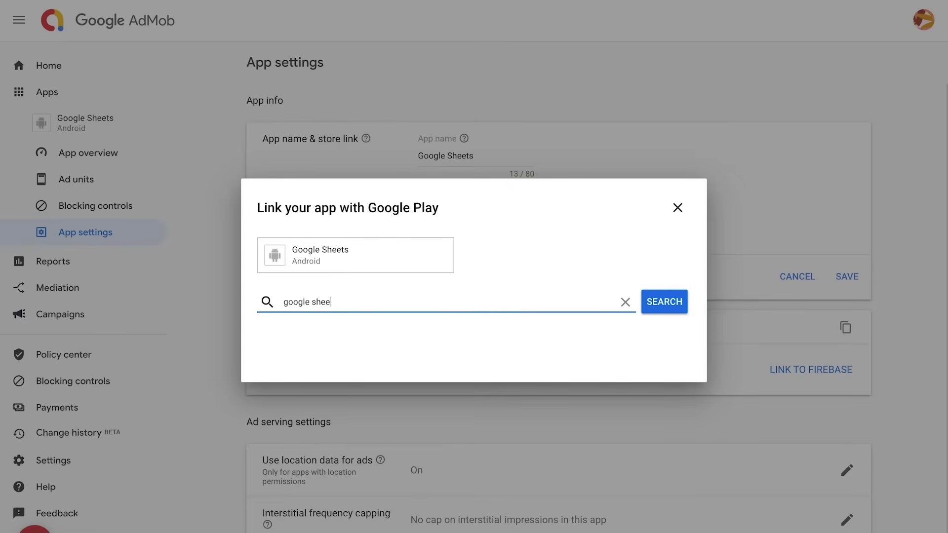
pyautogui.write('ts')
pyautogui.click(664, 302)
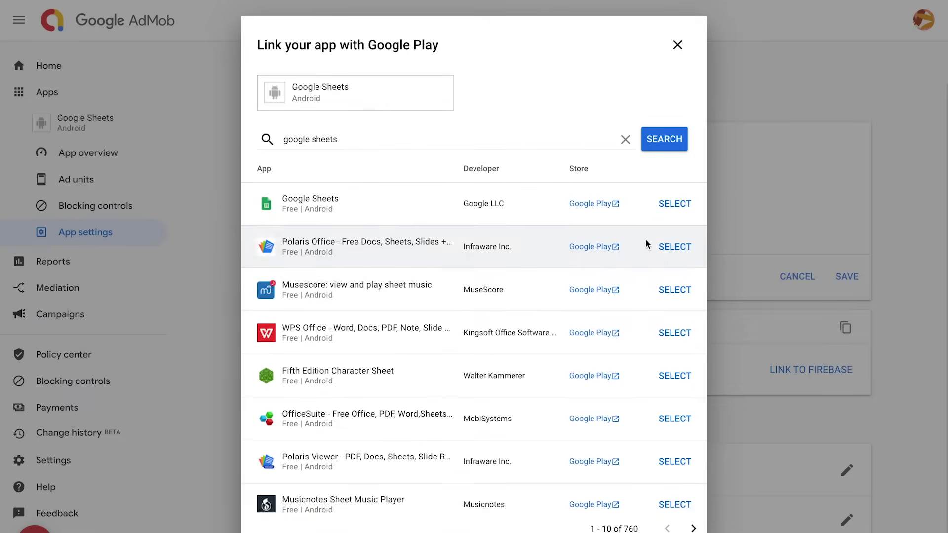
pyautogui.click(677, 207)
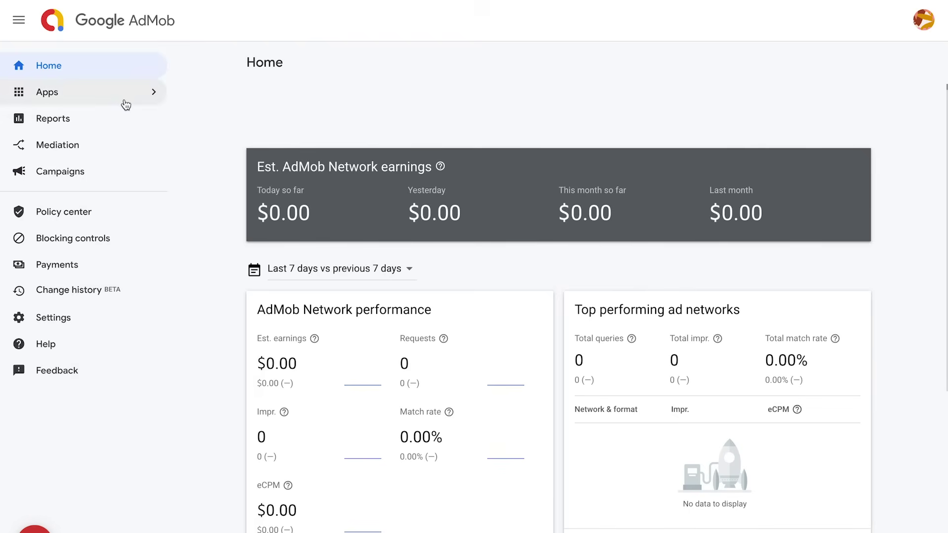
# Go to the Google Sheets app's Ad units page and get started on a new unit
pyautogui.moveTo(124, 103)
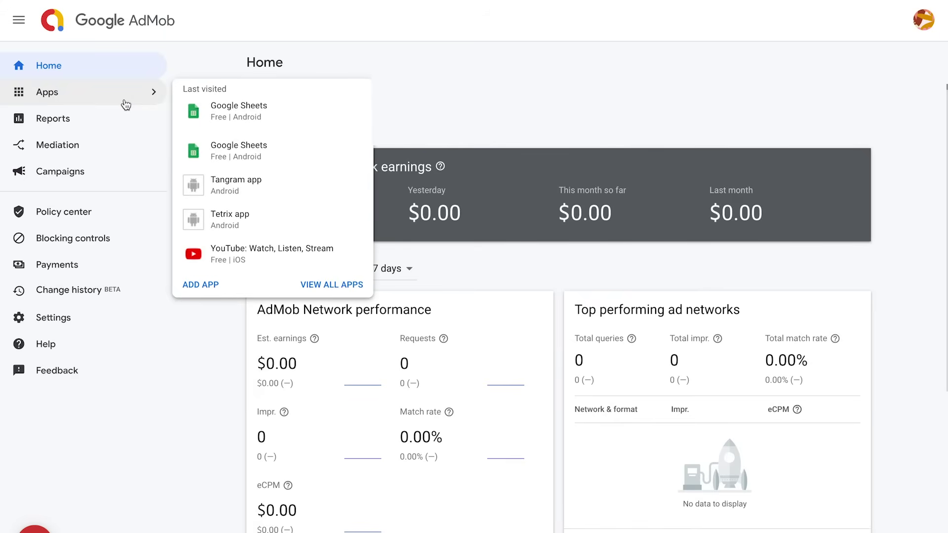
pyautogui.click(224, 113)
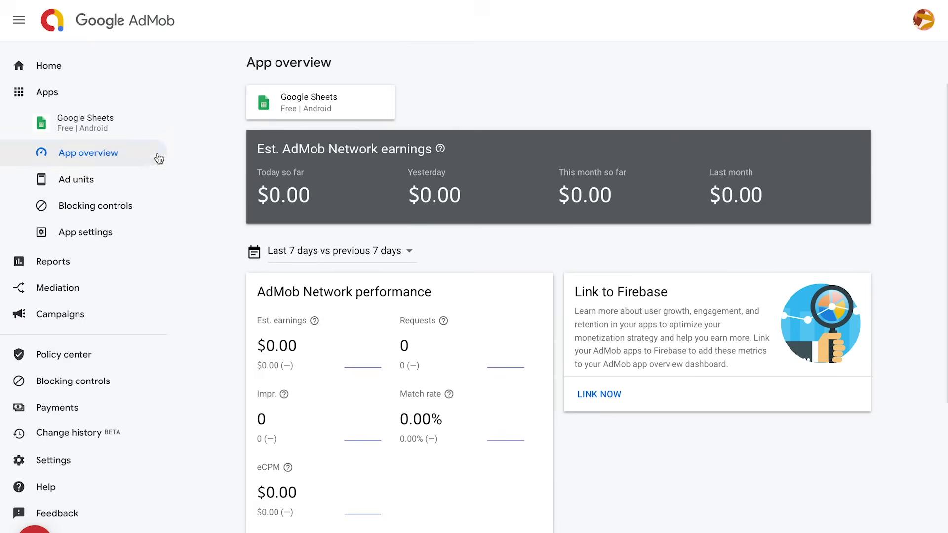
pyautogui.click(128, 186)
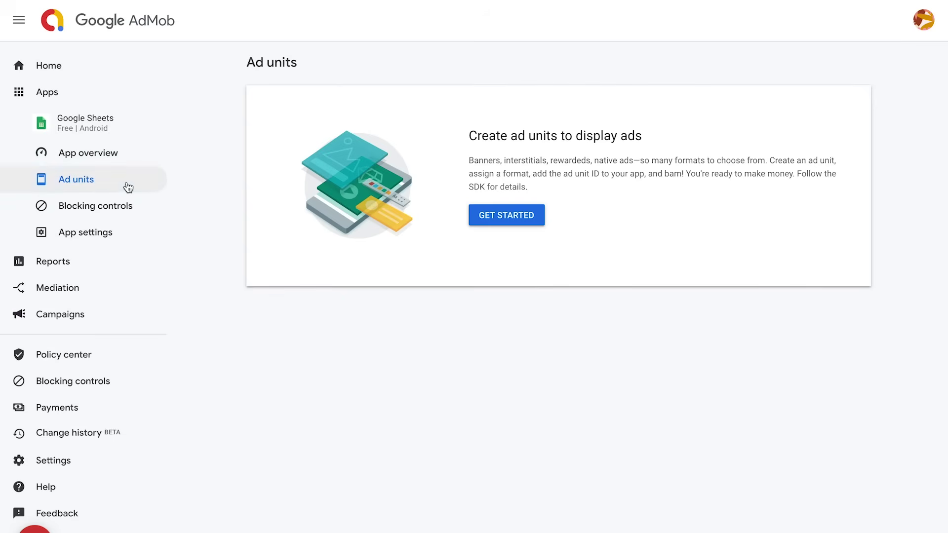
pyautogui.click(512, 220)
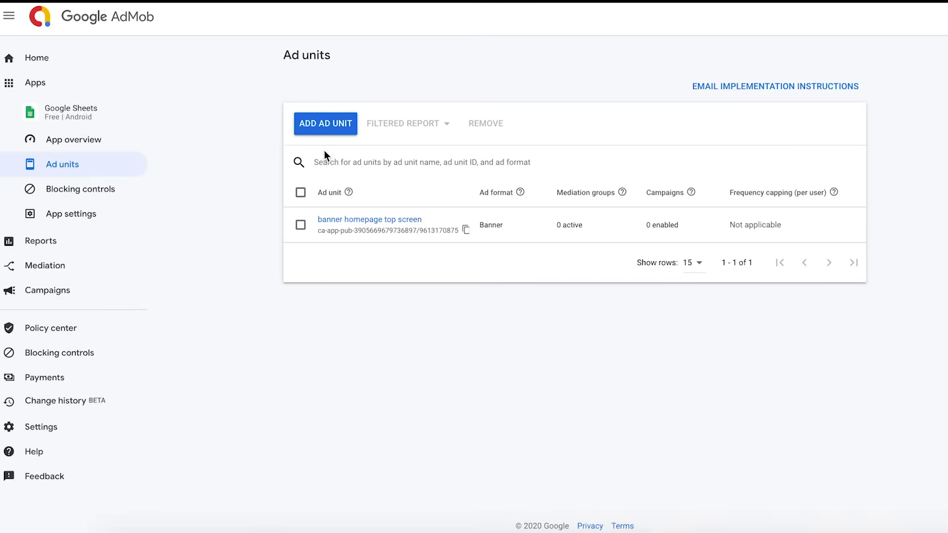
# Create a Banner ad unit named 'banner homepage top screen' and request e-mailed instructions
pyautogui.click(319, 125)
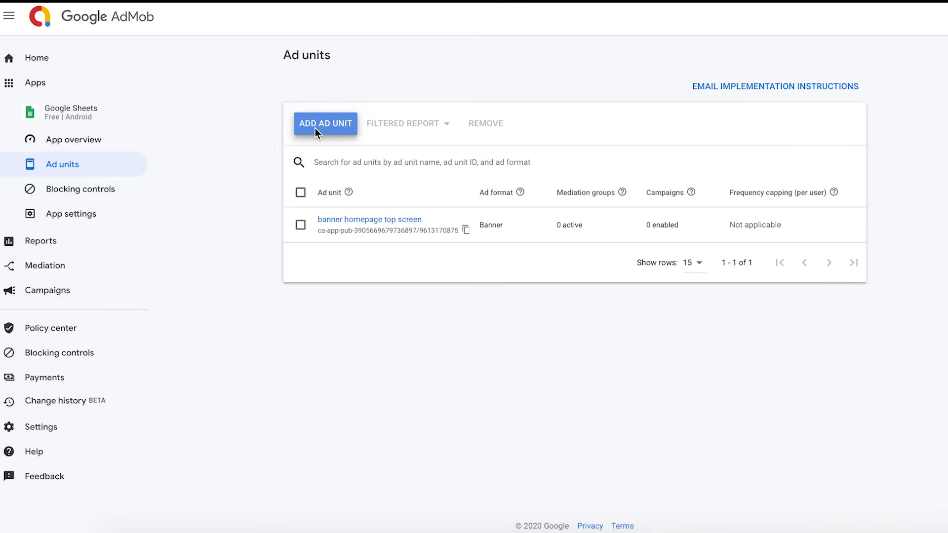
pyautogui.click(87, 322)
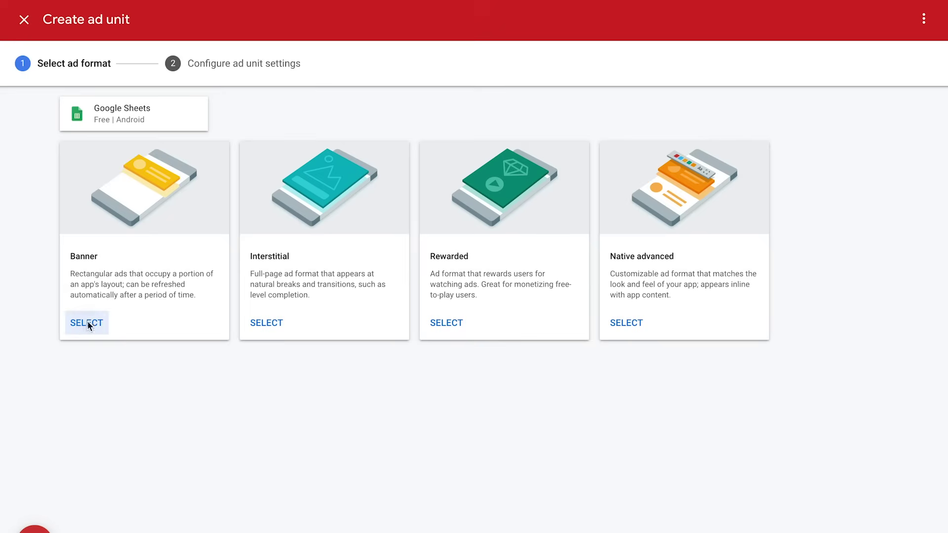
pyautogui.click(338, 208)
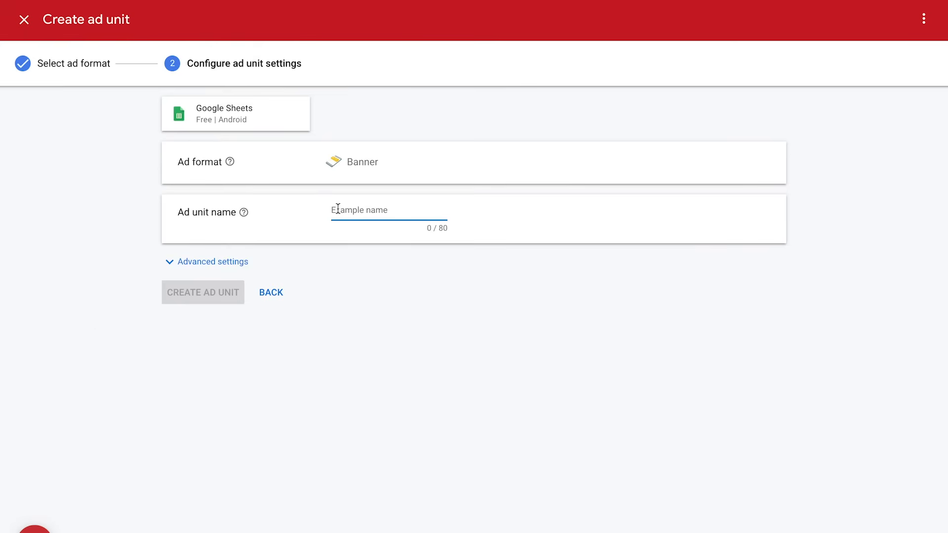
pyautogui.write('banner homepa')
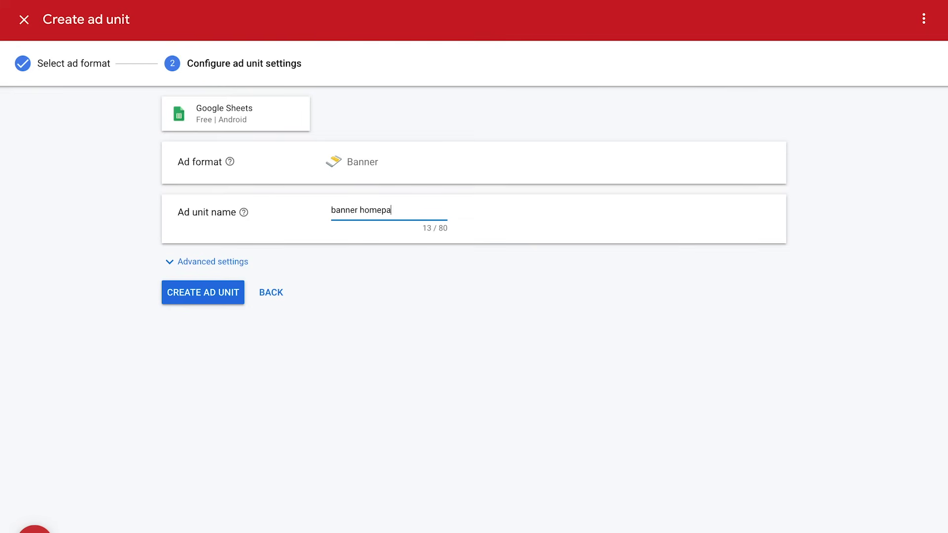
pyautogui.write('ge top screen')
pyautogui.click(228, 293)
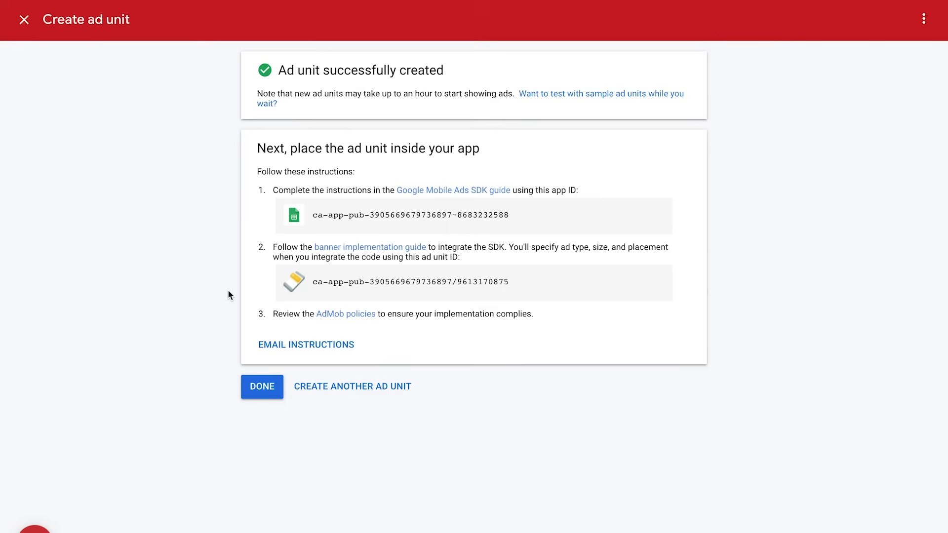
pyautogui.click(284, 344)
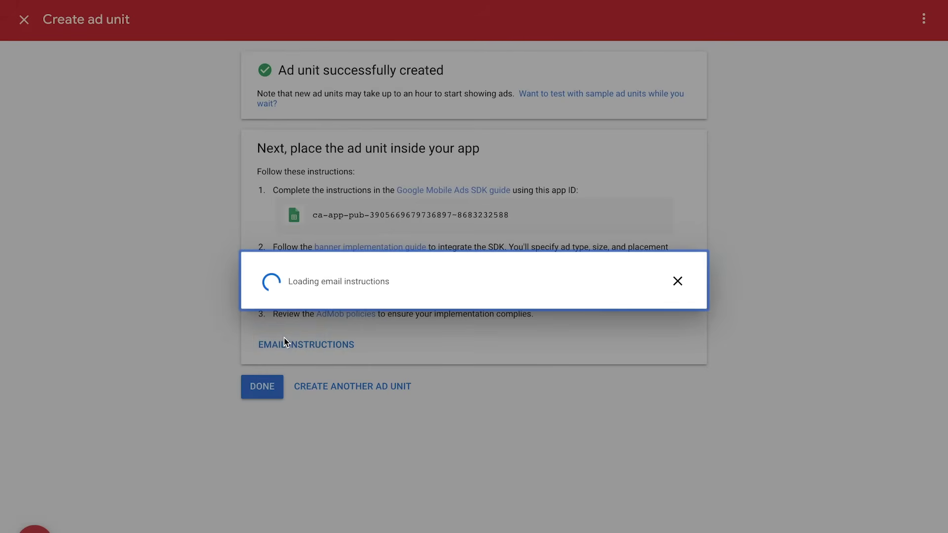